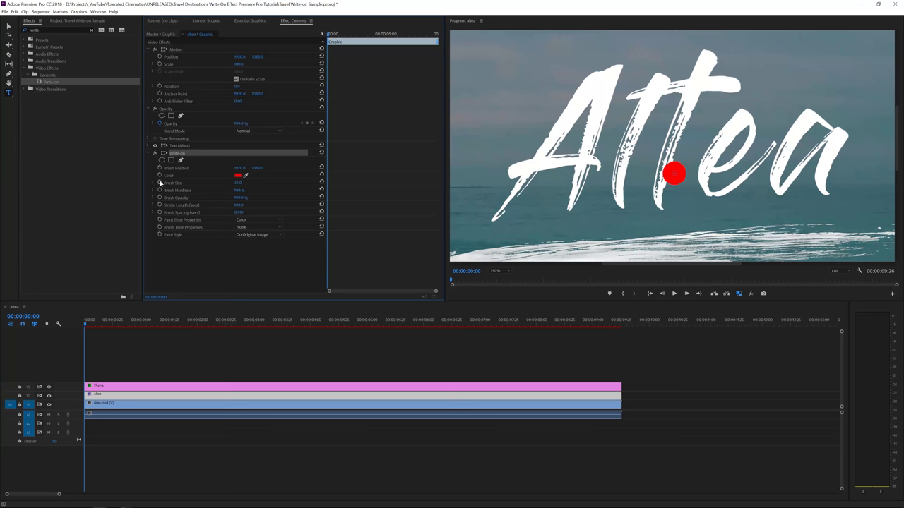
- Enable keyframing for the Write-on Brush Position at frame 0 and place the brush just below the foot of the A's left stroke
{"action": "left_click", "coordinate": [160, 168]}
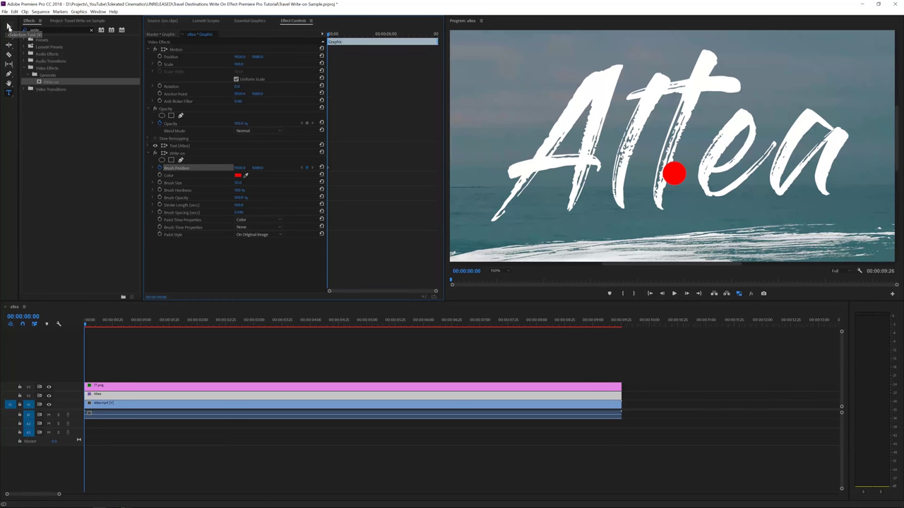
{"action": "left_click", "coordinate": [9, 26]}
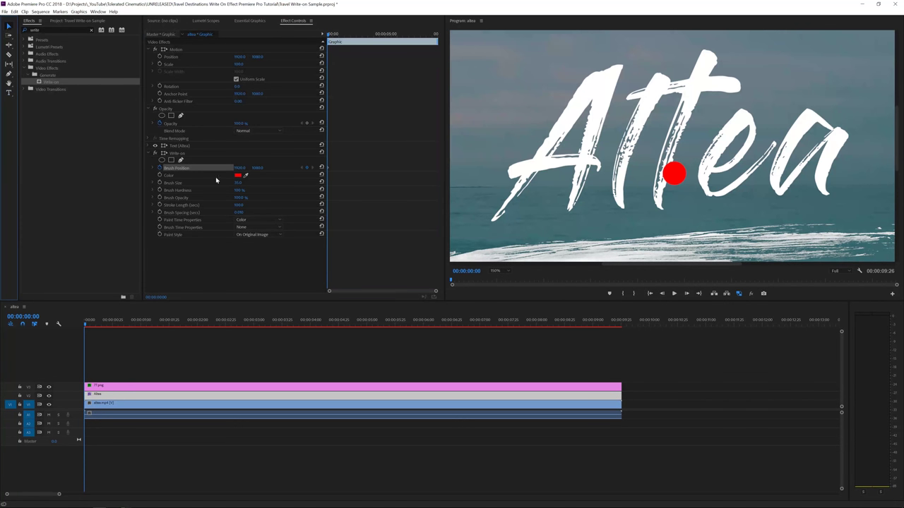
{"action": "left_click", "coordinate": [178, 155]}
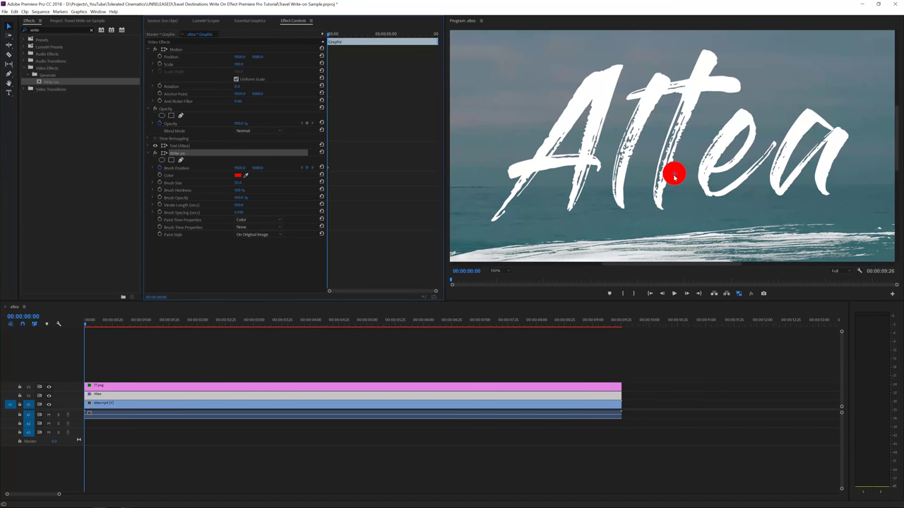
{"action": "left_click", "coordinate": [216, 262]}
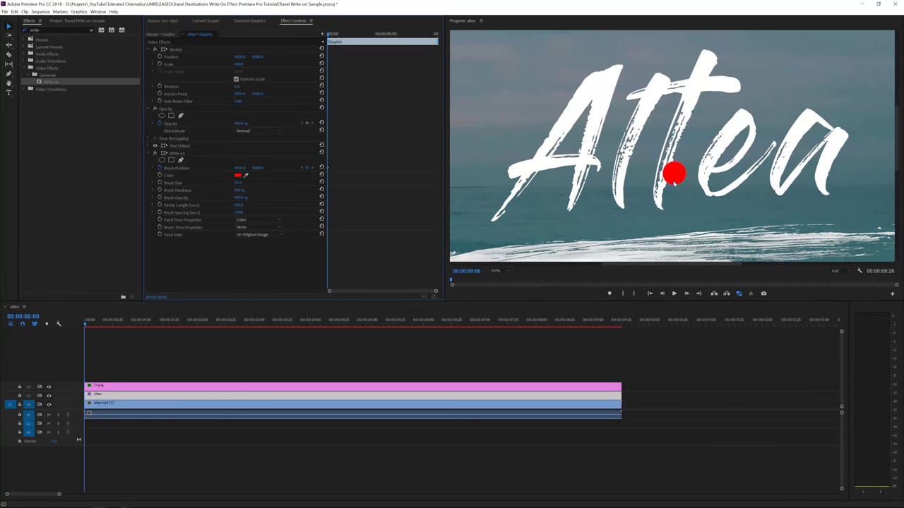
{"action": "left_click", "coordinate": [182, 155]}
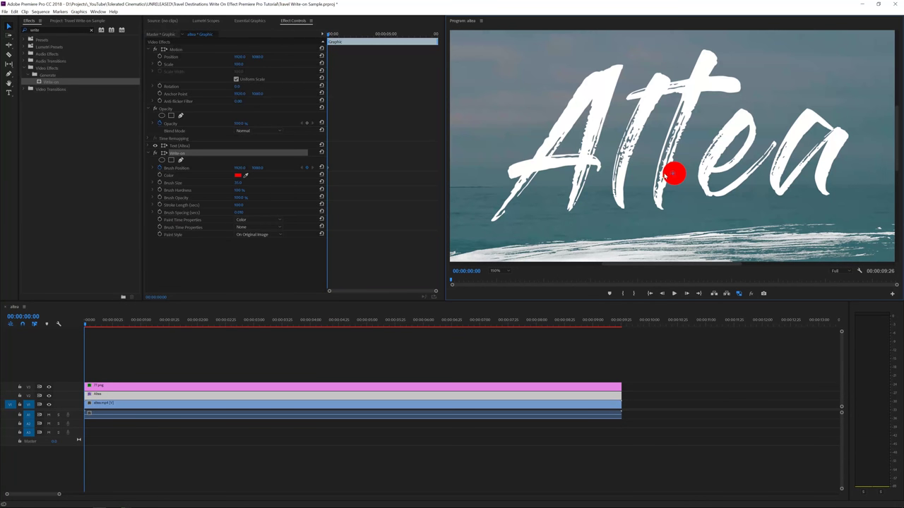
{"action": "mouse_move", "coordinate": [675, 176]}
{"action": "left_mouse_down"}
{"action": "mouse_move", "coordinate": [574, 178]}
{"action": "mouse_move", "coordinate": [492, 223]}
{"action": "mouse_move", "coordinate": [480, 240]}
{"action": "left_mouse_up"}
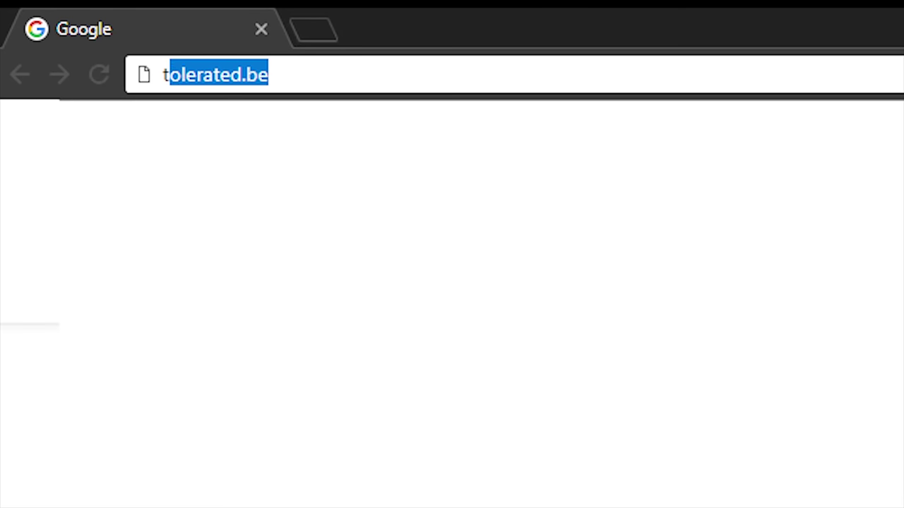
- Switch to the web browser, open toleratedcinematics.com and search its products for "new year"
{"action": "type", "text": "oler"}
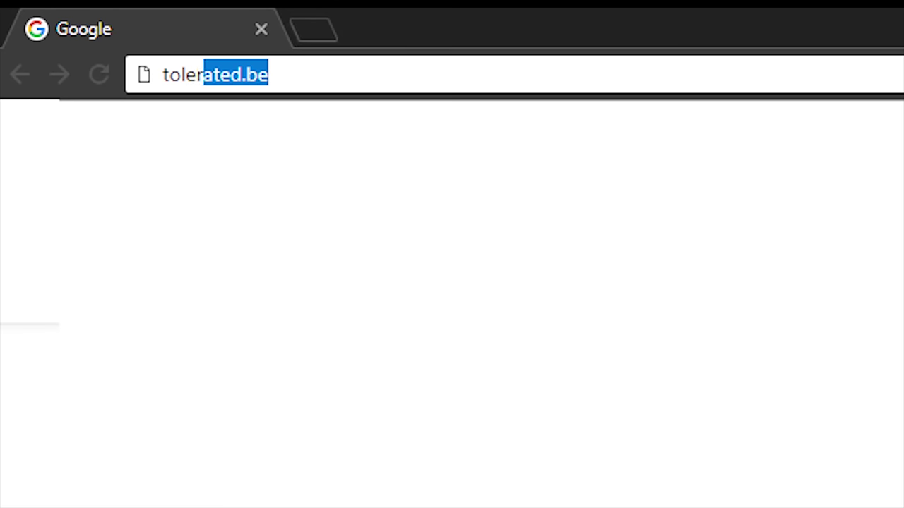
{"action": "type", "text": "atedcinematics.com"}
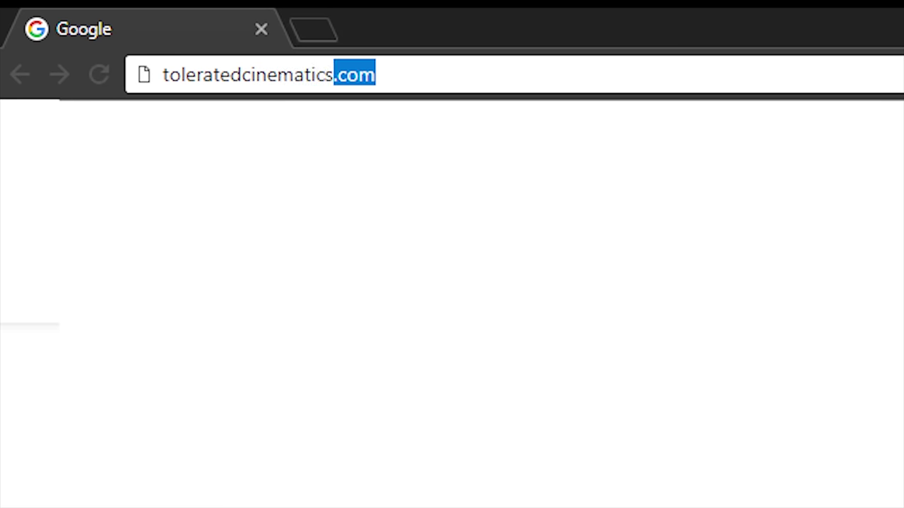
{"action": "key", "text": "Return"}
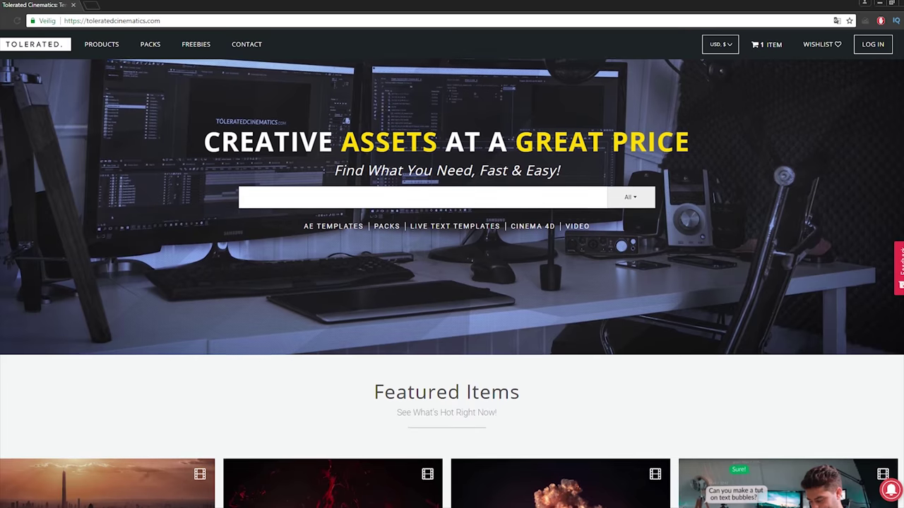
{"action": "scroll", "coordinate": [452, 282], "scroll_direction": "down", "scroll_amount": 1}
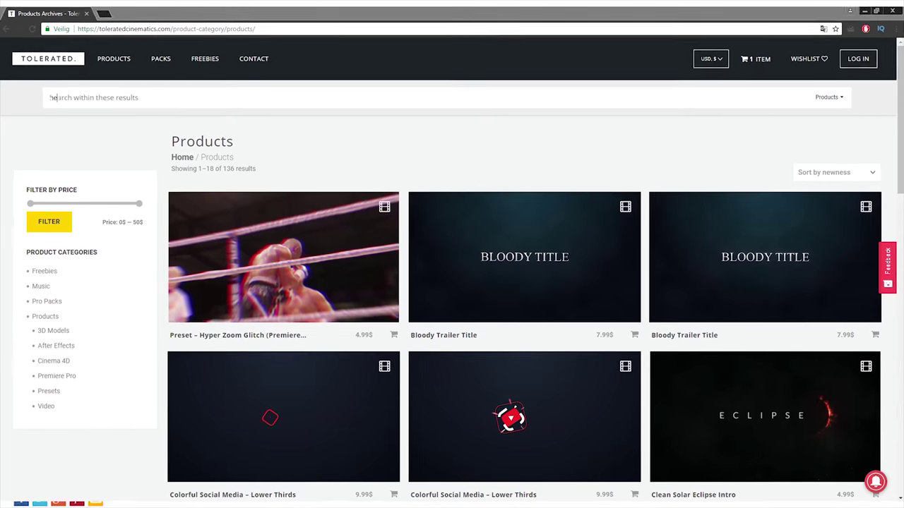
{"action": "type", "text": "new year"}
{"action": "key", "text": "Return"}
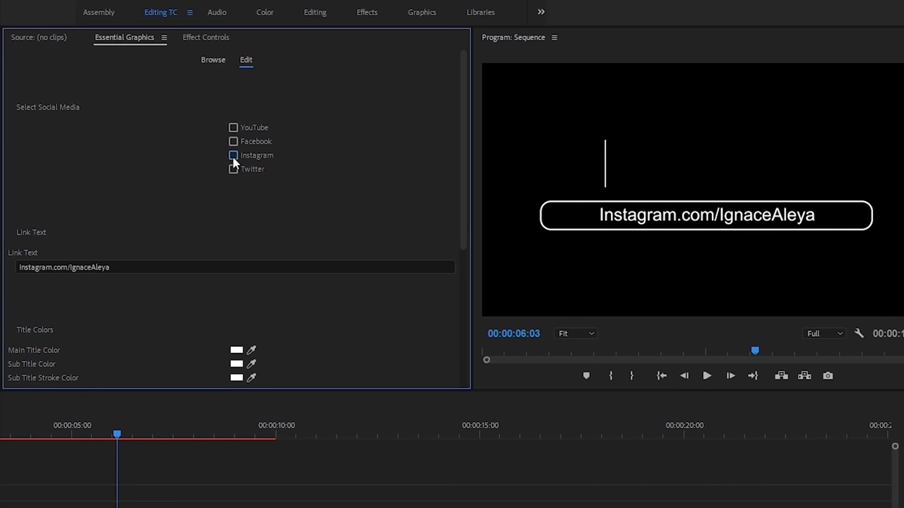
- Select Facebook as the social media in the title graphic's settings and set its link text to "facebook.com/toleratedcinemati"
{"action": "left_click", "coordinate": [233, 141]}
{"action": "left_click", "coordinate": [235, 267]}
{"action": "type", "text": "facebook.com/toleratedcinemati"}
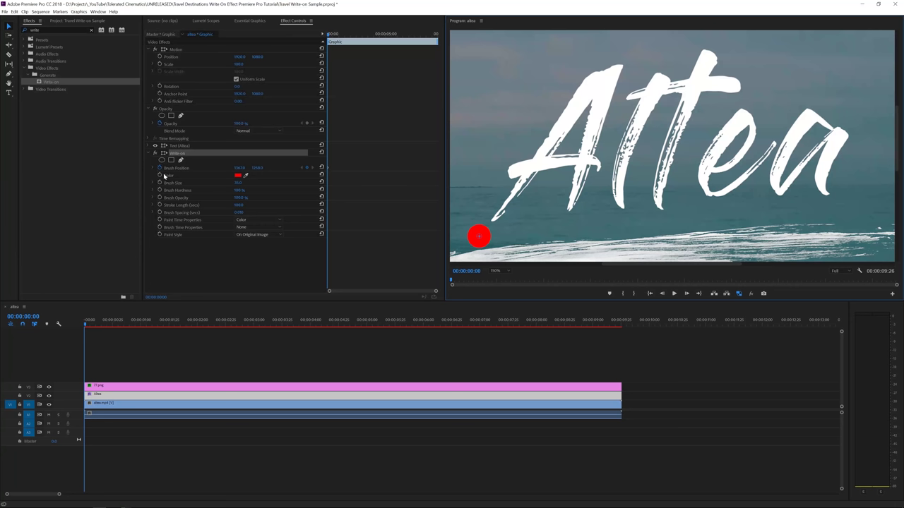
- At frame 5 of the Altea graphic, keyframe the Write-on brush at the tip of the A's left stroke
{"action": "key", "text": "shift+Right"}
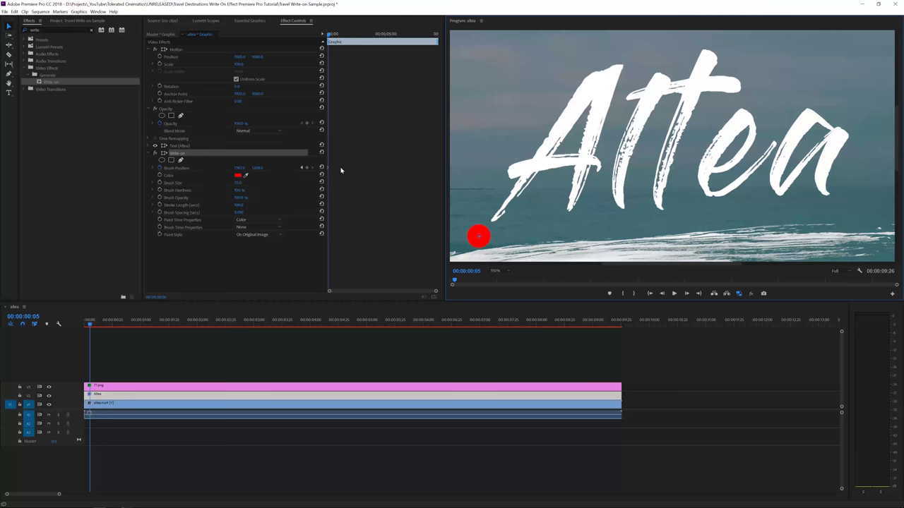
{"action": "left_click_drag", "start_coordinate": [436, 291], "coordinate": [388, 296]}
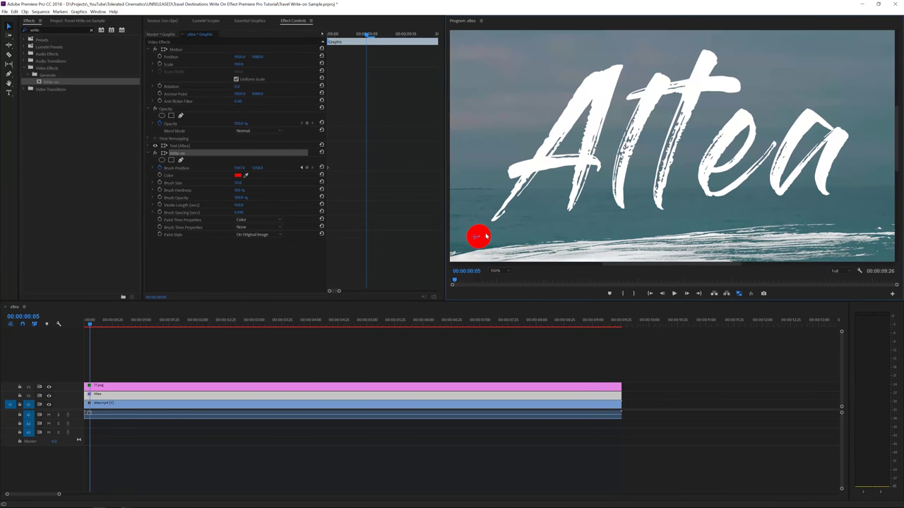
{"action": "mouse_move", "coordinate": [478, 236]}
{"action": "left_mouse_down"}
{"action": "mouse_move", "coordinate": [569, 134]}
{"action": "mouse_move", "coordinate": [621, 51]}
{"action": "left_mouse_up"}
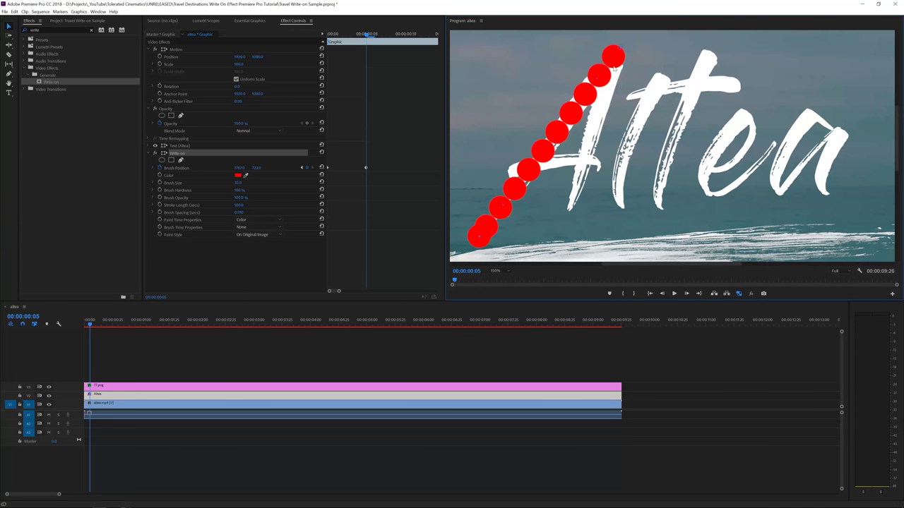
- Adjust the Write-on Brush Spacing until the separate dabs along the A merge into one continuous stroke
{"action": "left_click", "coordinate": [241, 212]}
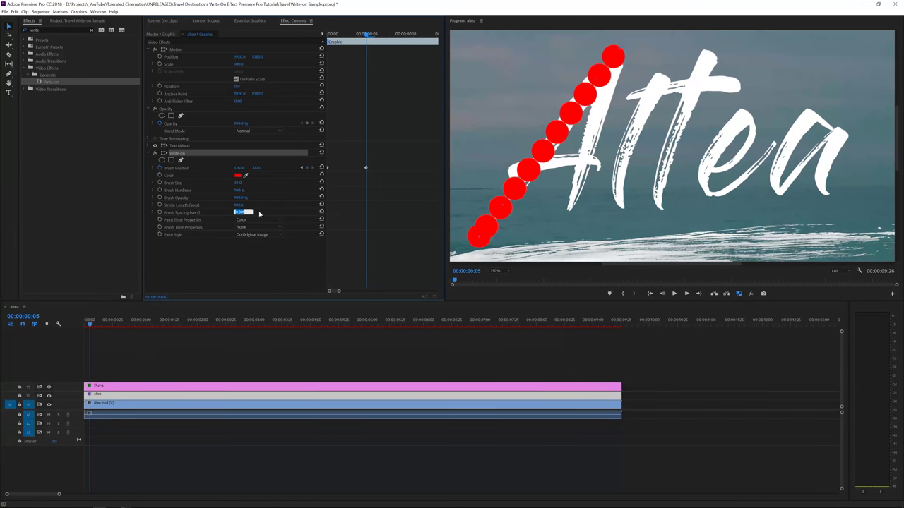
{"action": "key", "text": "Up"}
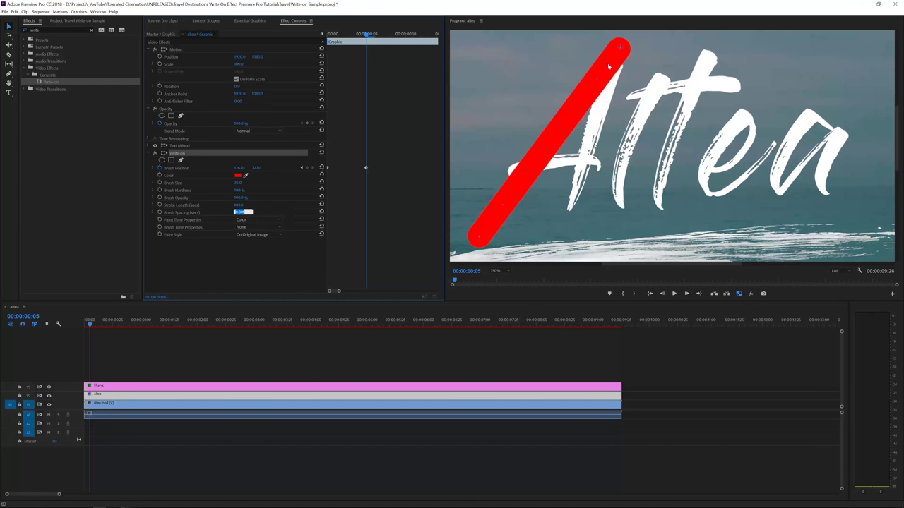
{"action": "left_click", "coordinate": [278, 215]}
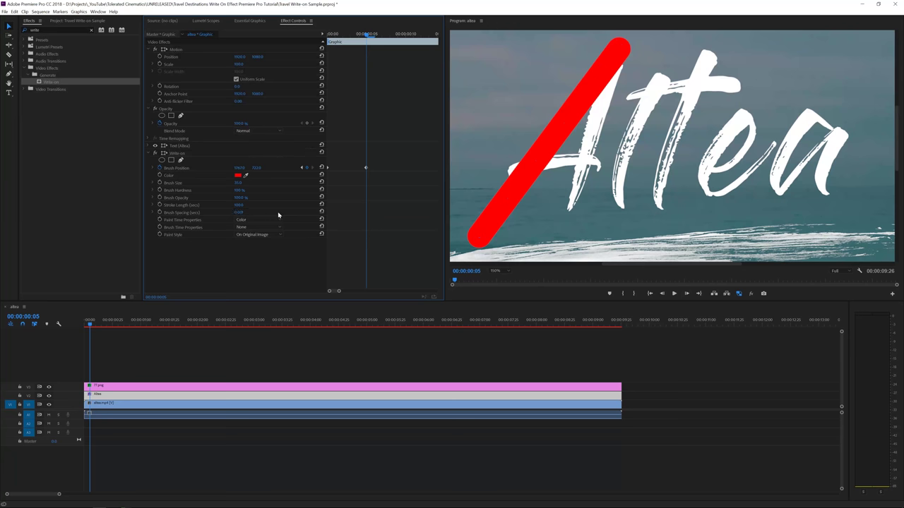
- Keyframe the brush on the upper part of the A's right stroke at frame 10 and move that keyframe to about frame 7
{"action": "left_click", "coordinate": [179, 153]}
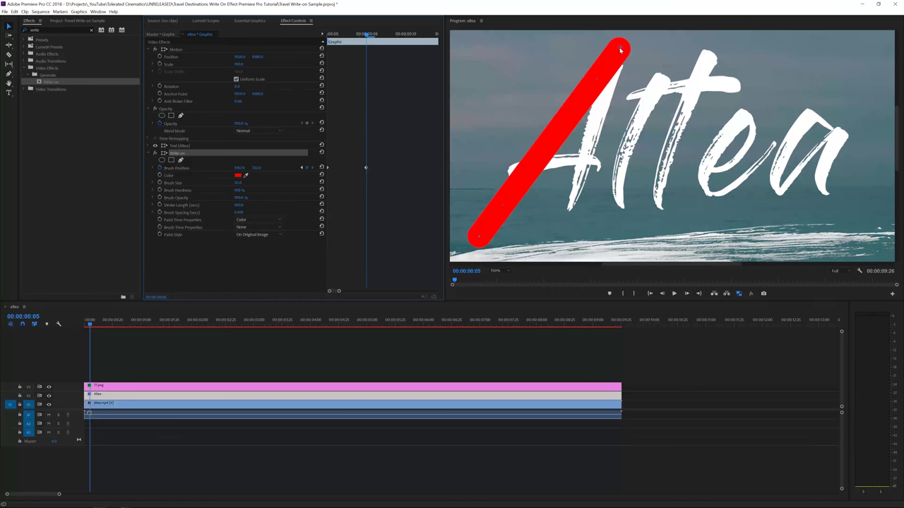
{"action": "key", "text": "shift+Right"}
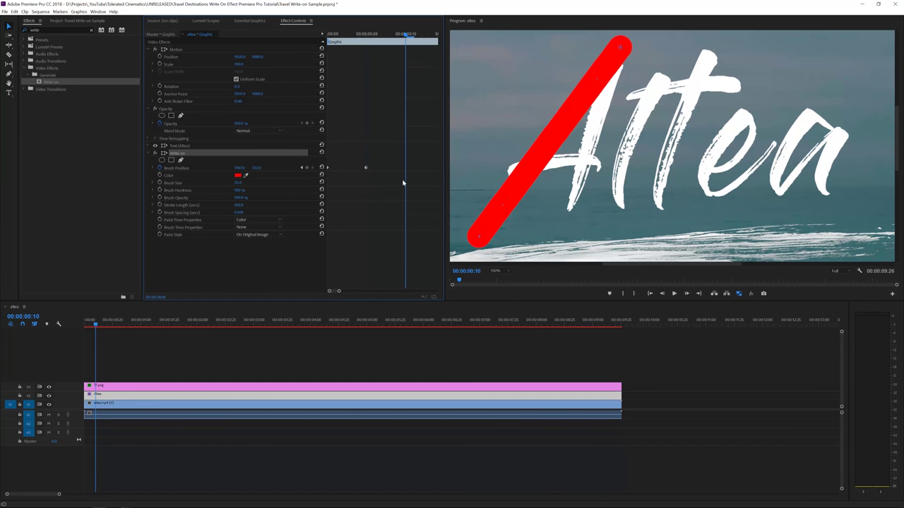
{"action": "mouse_move", "coordinate": [621, 48]}
{"action": "left_mouse_down"}
{"action": "mouse_move", "coordinate": [568, 214]}
{"action": "mouse_move", "coordinate": [576, 200]}
{"action": "left_mouse_up"}
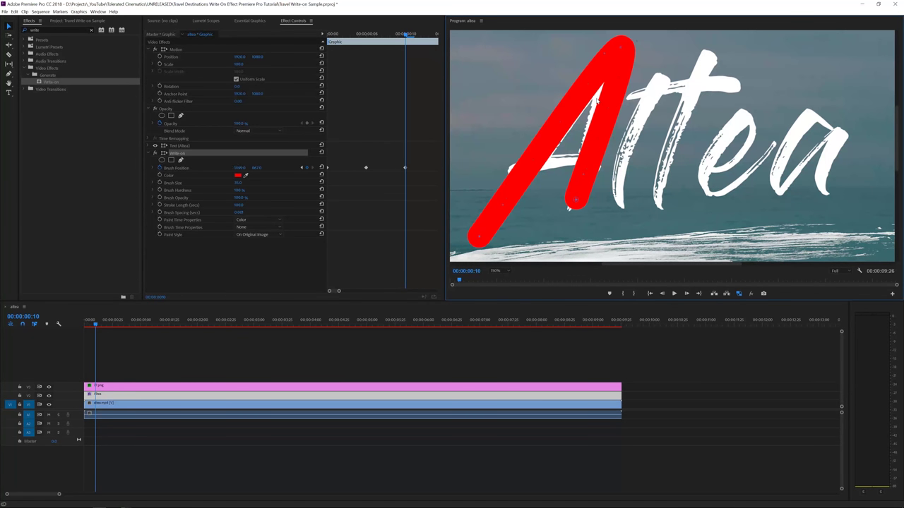
{"action": "key", "text": "ctrl+z"}
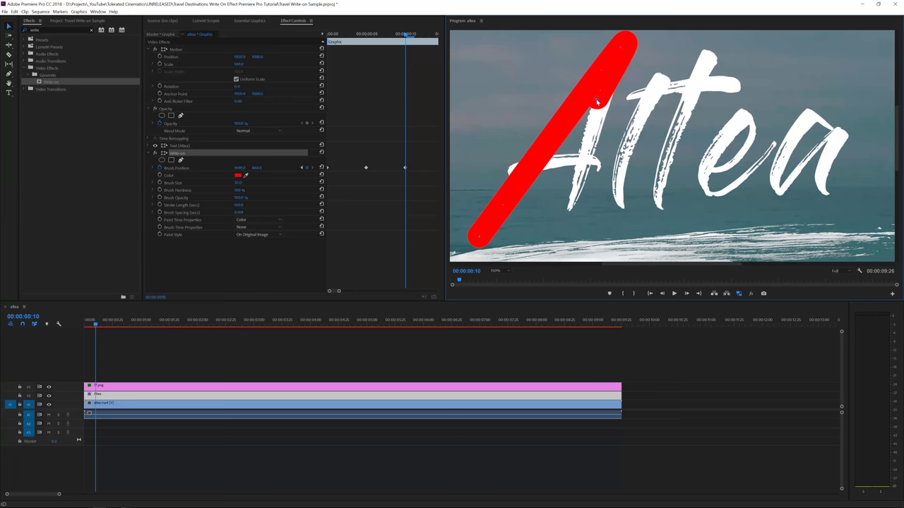
{"action": "left_click_drag", "start_coordinate": [597, 102], "coordinate": [603, 105]}
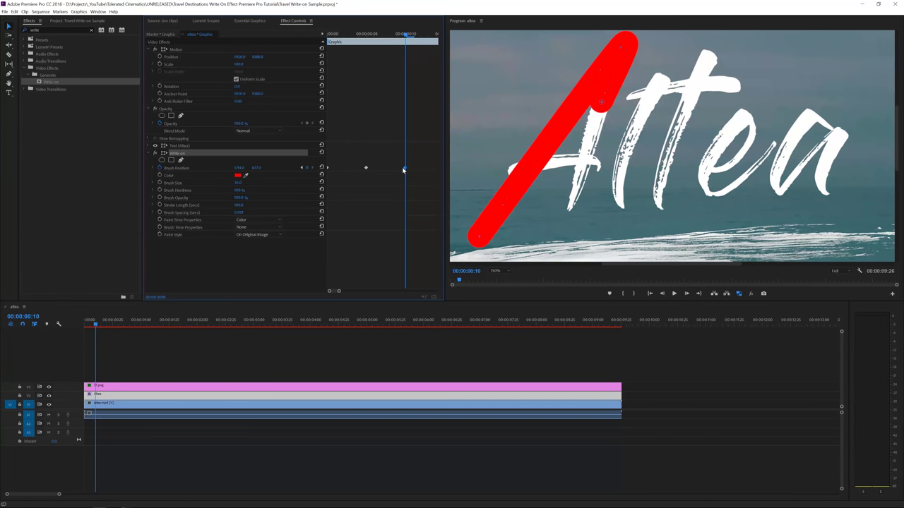
{"action": "left_click_drag", "start_coordinate": [404, 169], "coordinate": [380, 172]}
- At frame 11, keyframe the brush just below the foot of the A's right stroke
{"action": "left_click", "coordinate": [417, 34]}
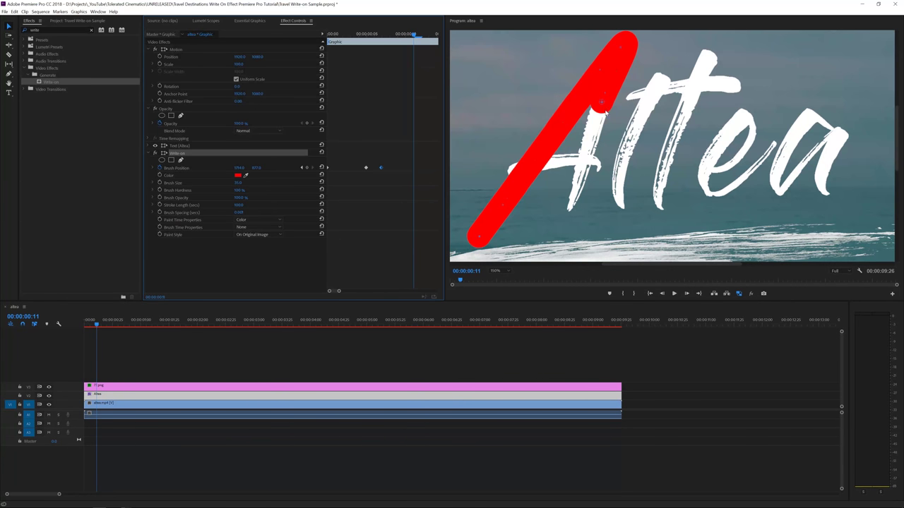
{"action": "left_click_drag", "start_coordinate": [601, 103], "coordinate": [565, 219]}
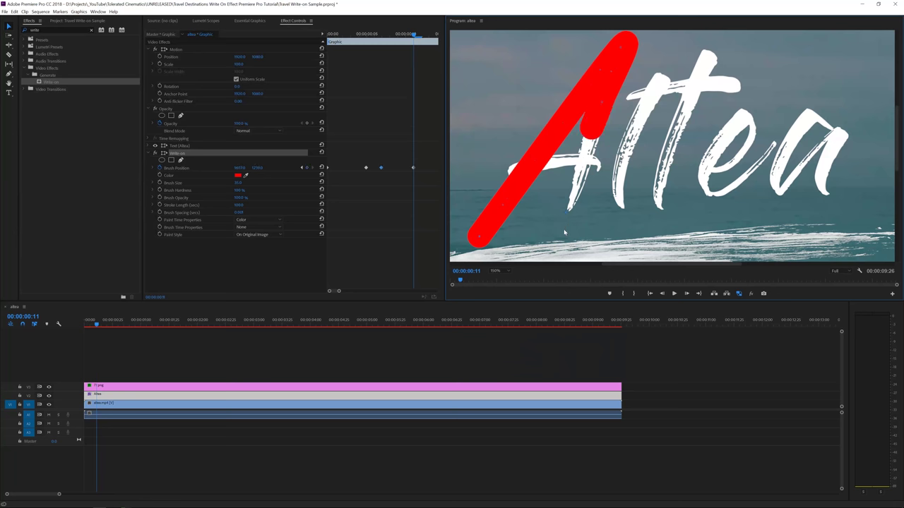
{"action": "left_click", "coordinate": [562, 231]}
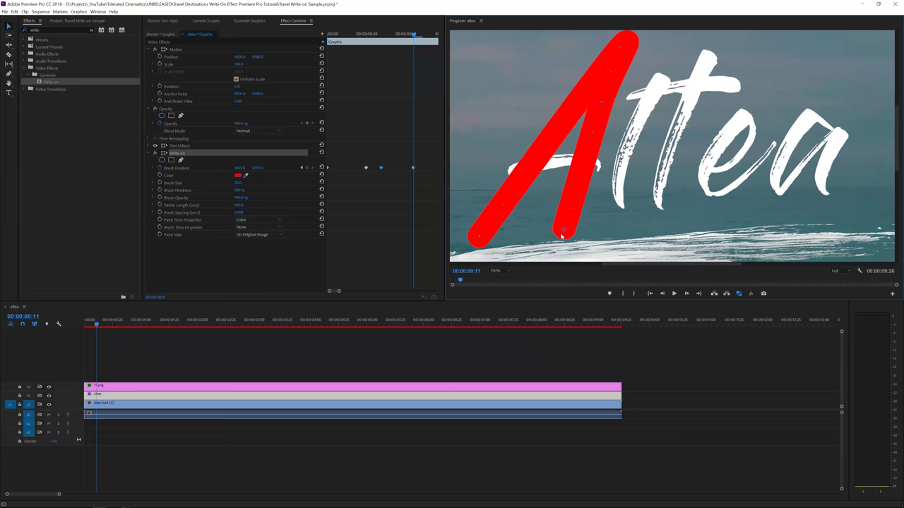
- Trace the A's crossbar by keyframing the brush beyond its left end at frame 14 and at its right end at frame 19
{"action": "key", "text": "Right"}
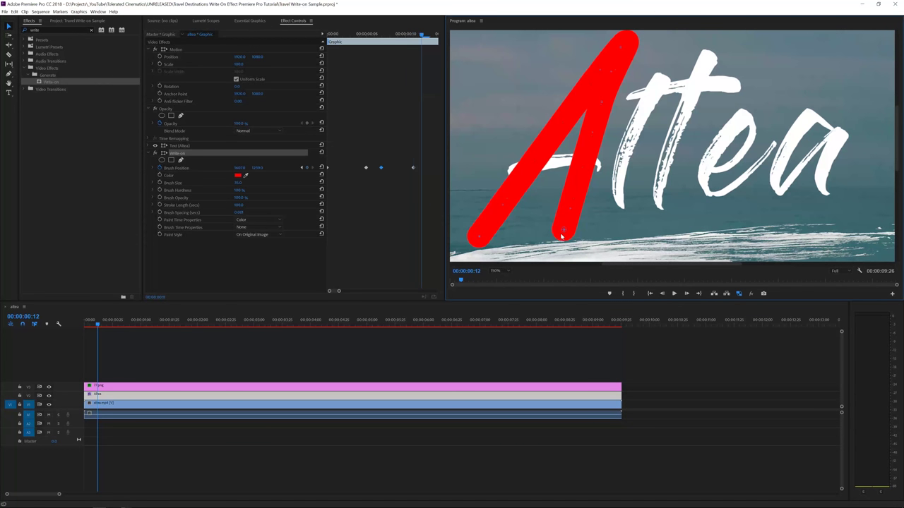
{"action": "key", "text": "Right"}
{"action": "key", "text": "Right"}
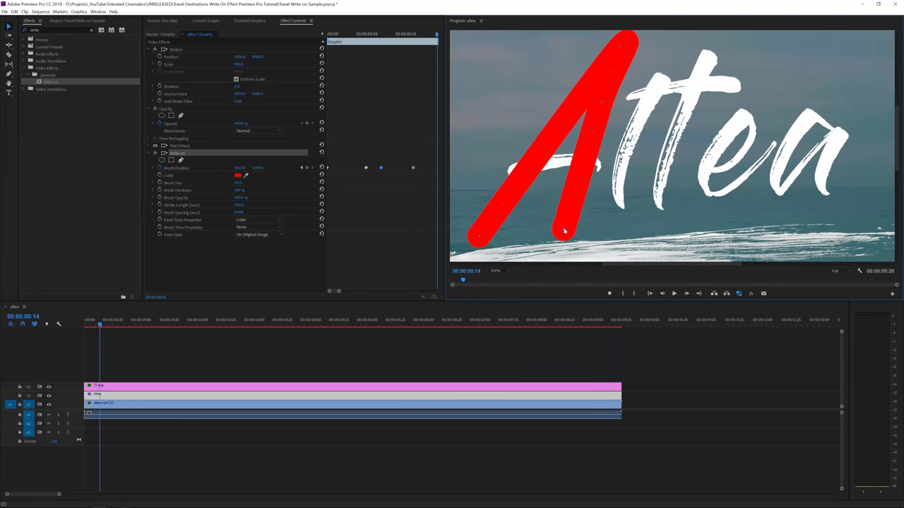
{"action": "left_click", "coordinate": [472, 175]}
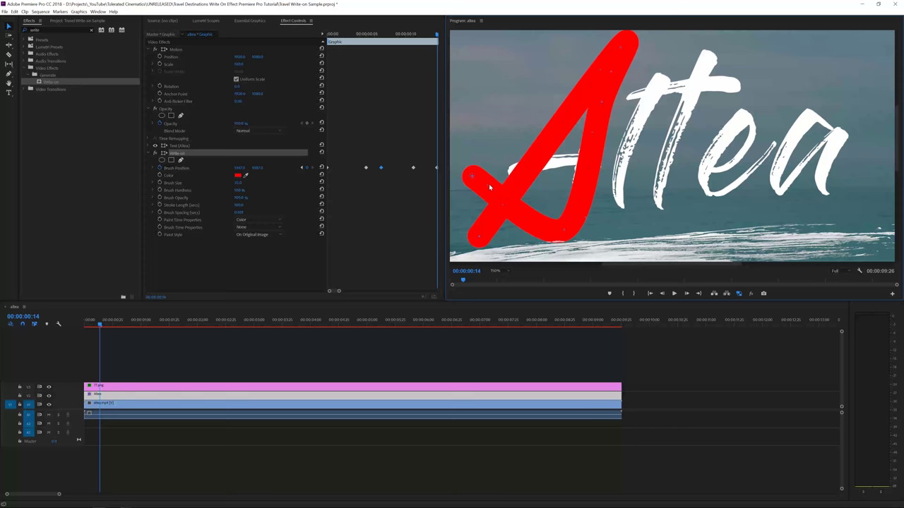
{"action": "key", "text": "shift+Right"}
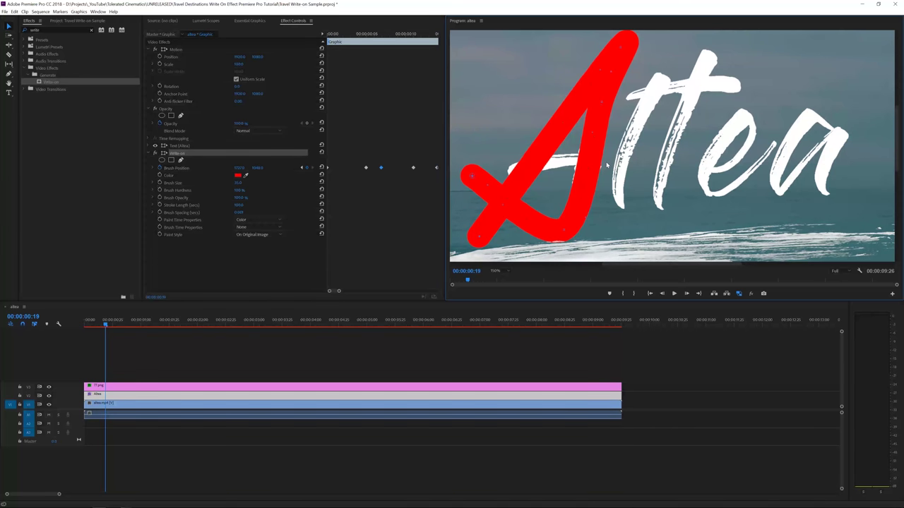
{"action": "left_click", "coordinate": [606, 165]}
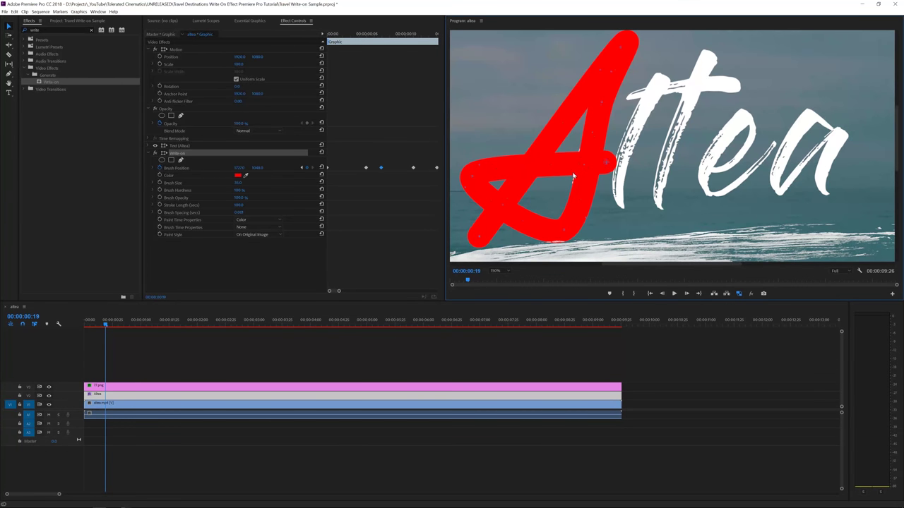